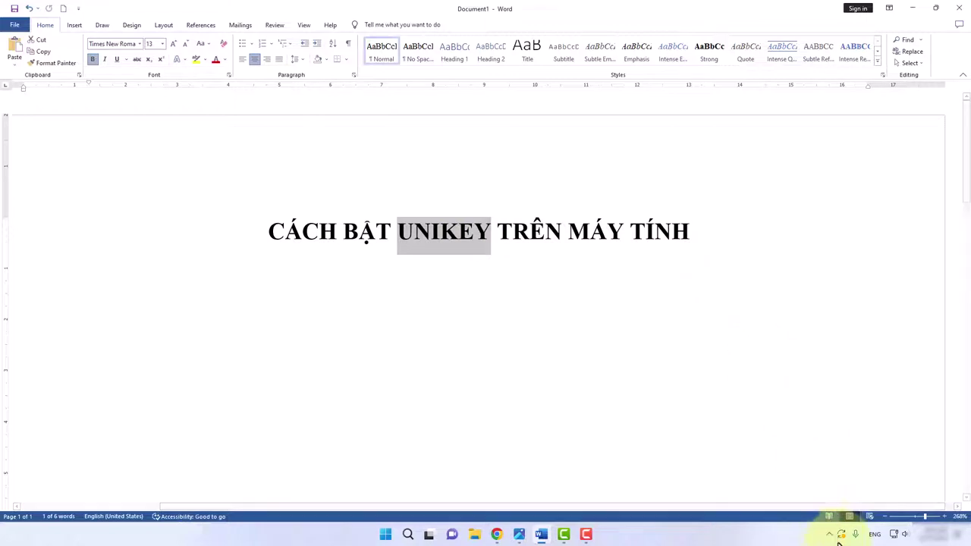
# Check the hidden tray icons for UniKey and add the test line "COONGJ HOA" below the document title.
pyautogui.click(828, 533)
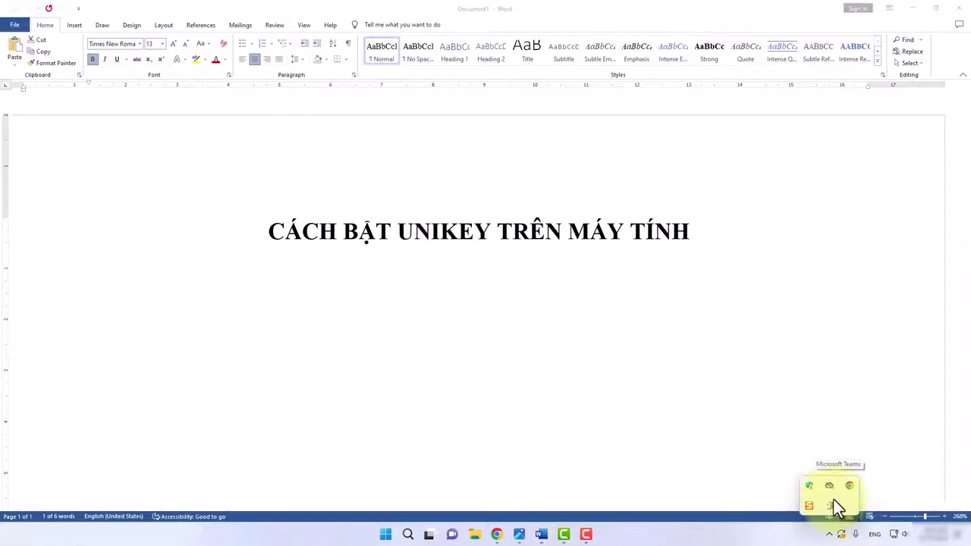
pyautogui.click(703, 232)
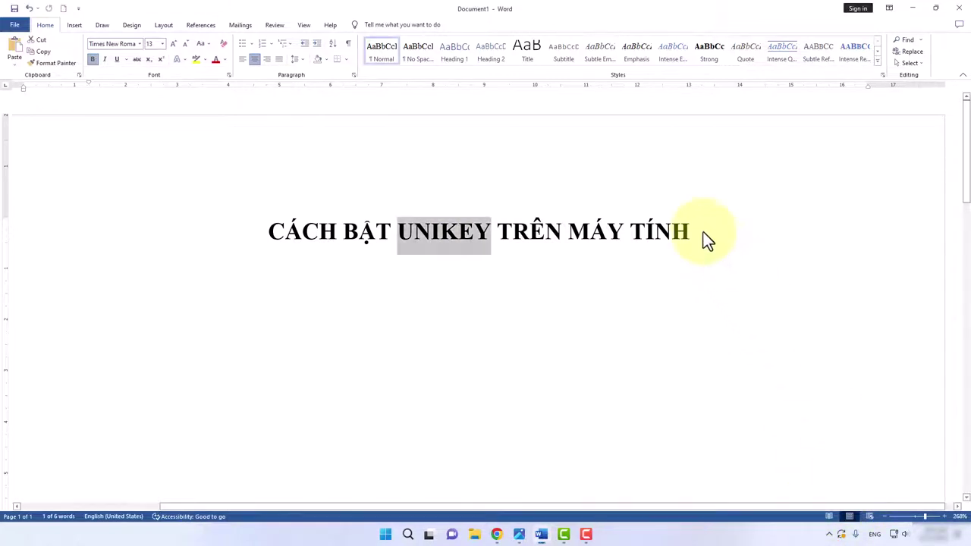
pyautogui.click(769, 240)
pyautogui.press('Return')
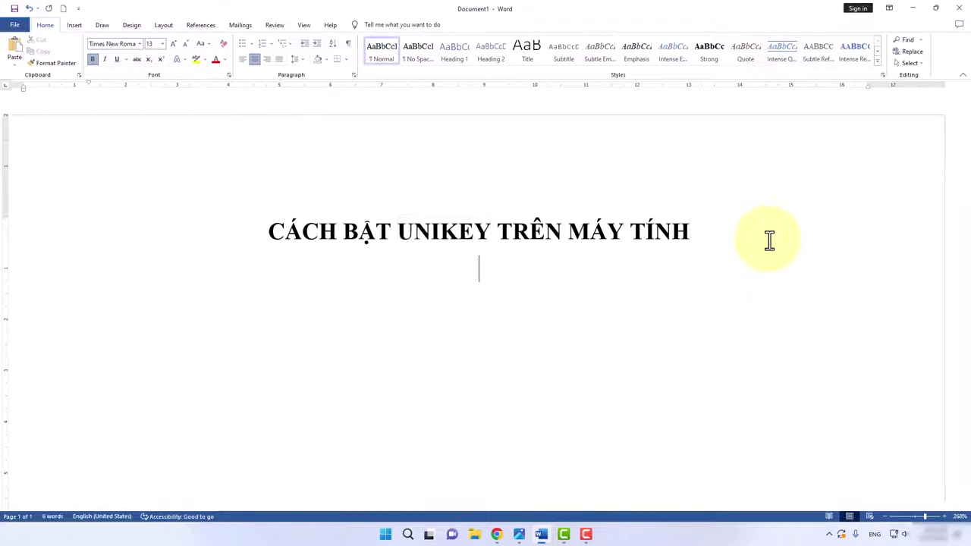
pyautogui.write('COONGJ HOA')
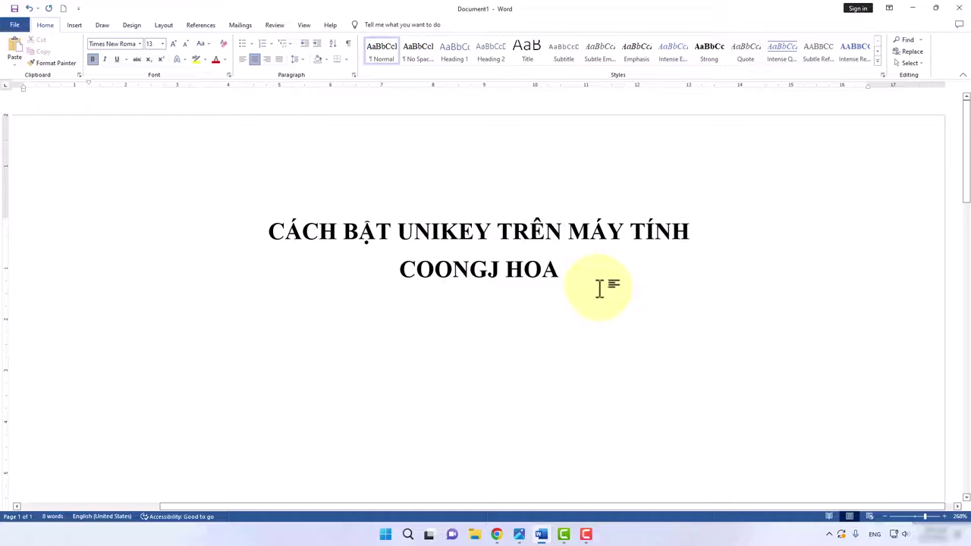
# Start UniKey from its desktop shortcut, choose the Unicode character table and Telex input method, and close its settings window.
pyautogui.click(913, 9)
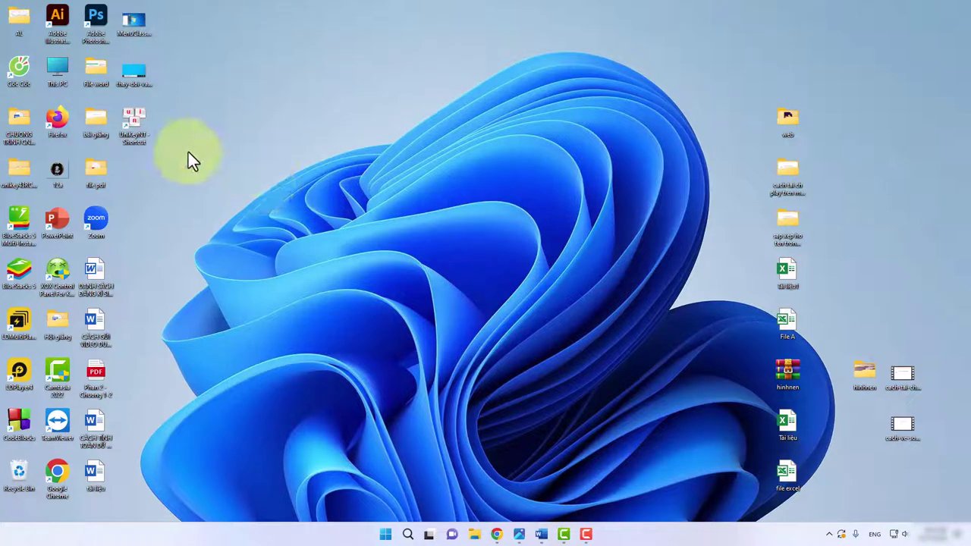
pyautogui.doubleClick(133, 119)
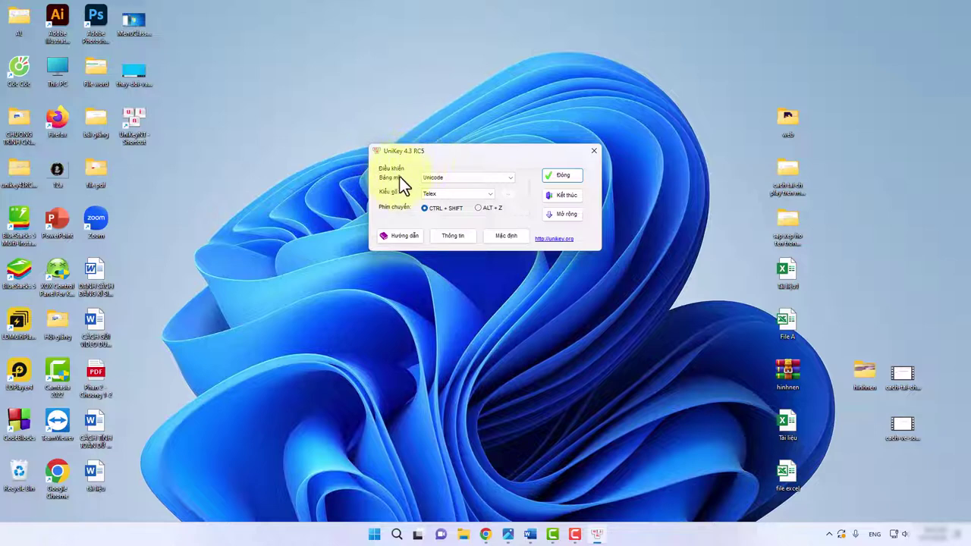
pyautogui.click(478, 179)
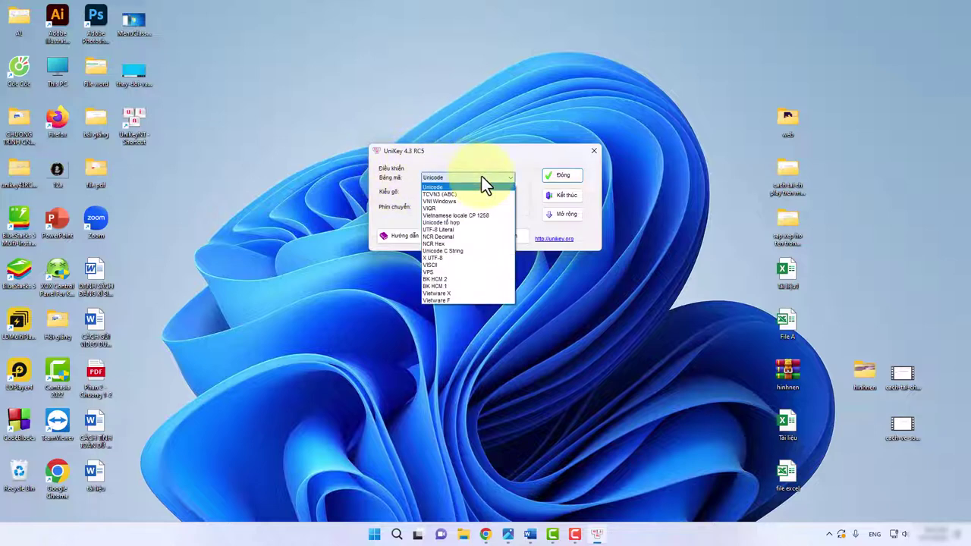
pyautogui.click(435, 187)
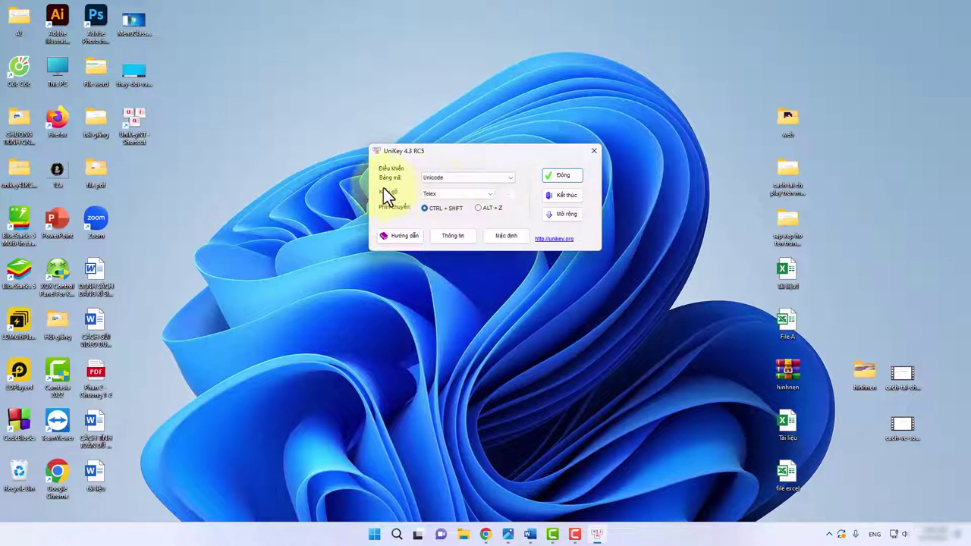
pyautogui.click(442, 192)
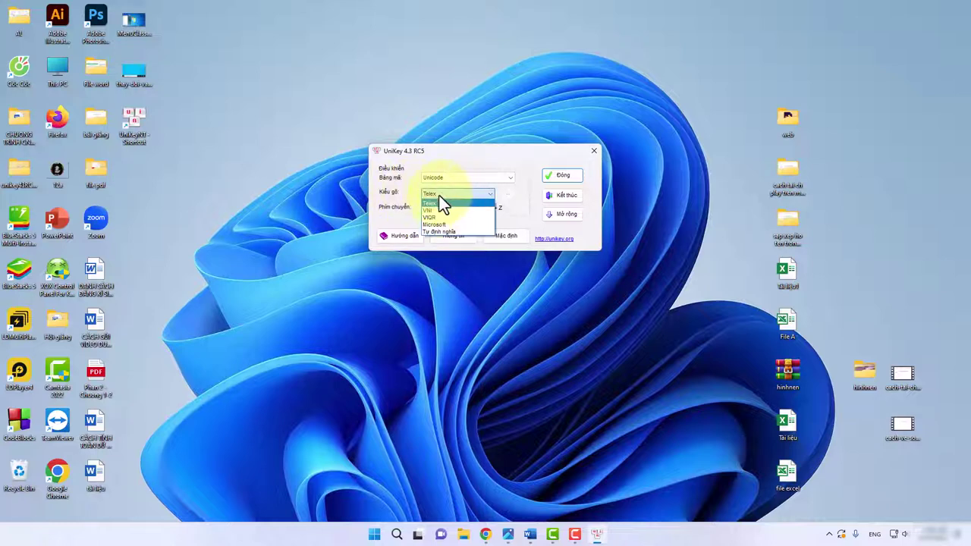
pyautogui.click(435, 203)
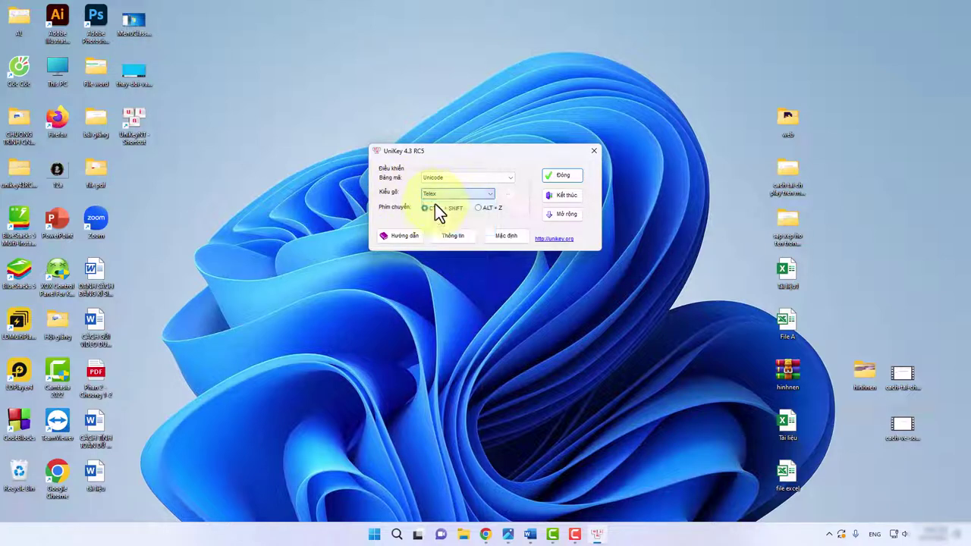
pyautogui.click(561, 175)
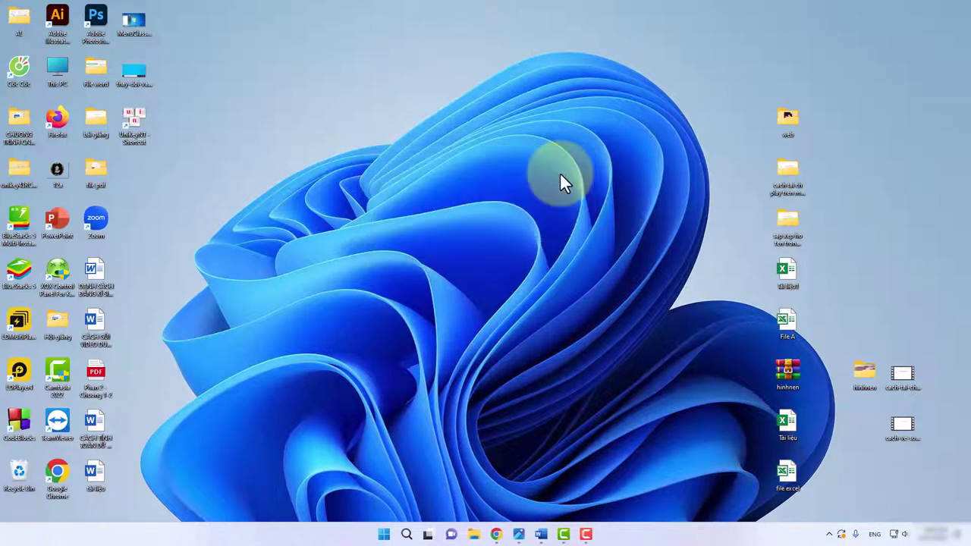
# Toggle UniKey's Vietnamese mode off and back on from the system tray.
pyautogui.click(829, 533)
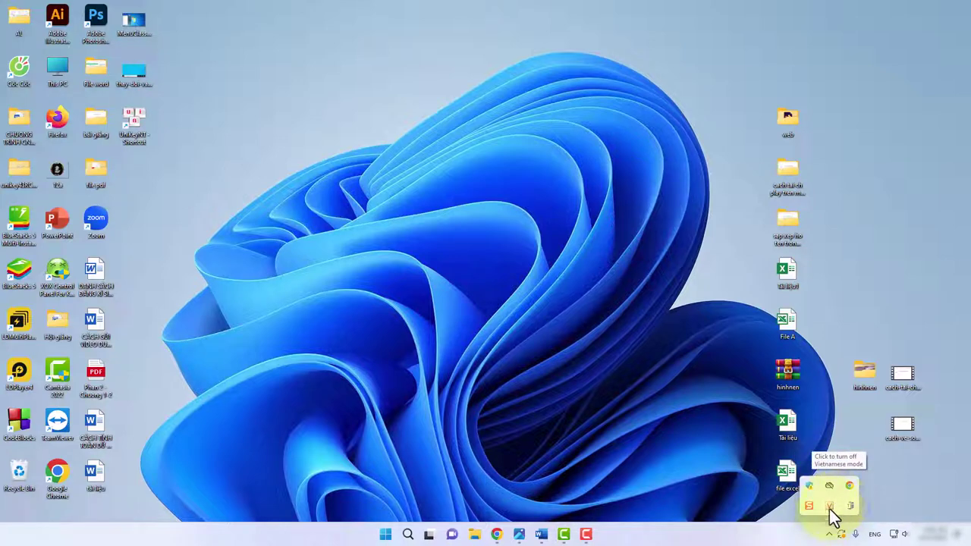
pyautogui.click(830, 507)
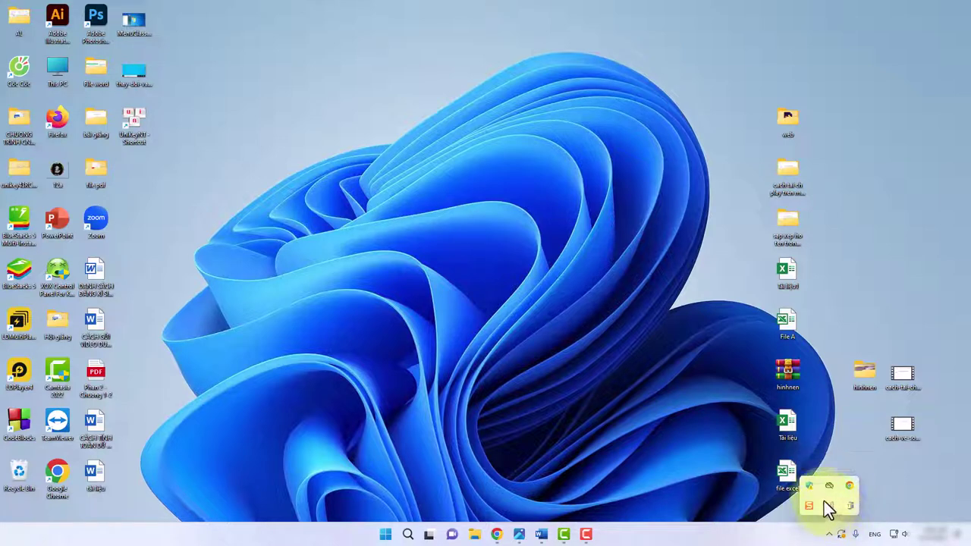
pyautogui.click(827, 504)
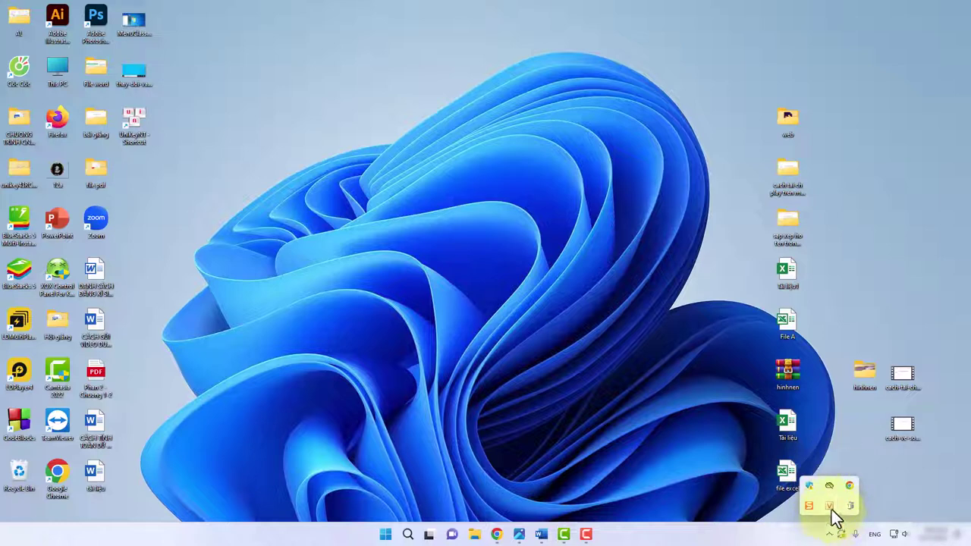
# Switch to Word and replace the line "COONGJ HOA" with "CỘNG HÒA XÃ HỘI CHỦ NGHĨA VIỆT NAM".
pyautogui.click(541, 534)
pyautogui.moveTo(579, 278); pyautogui.dragTo(392, 270)
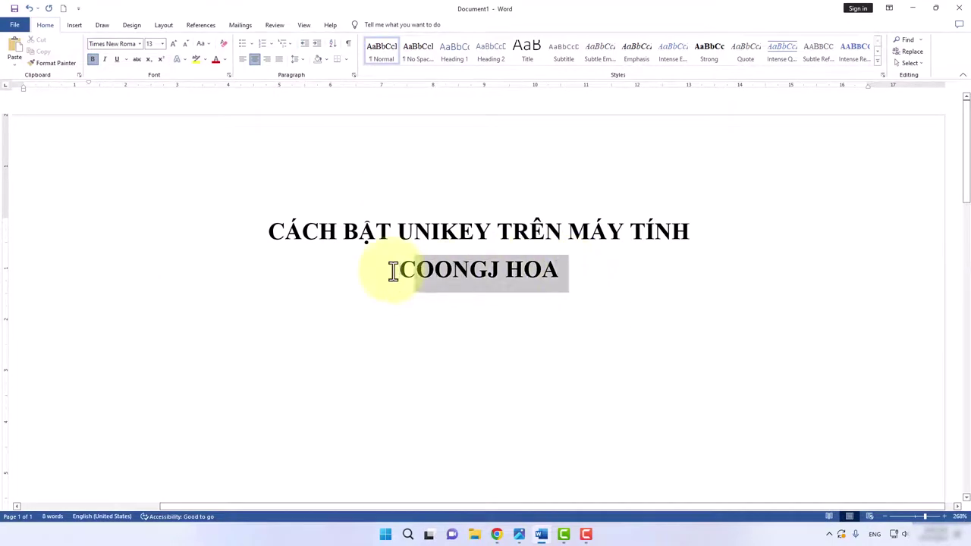
pyautogui.press('BackSpace')
pyautogui.press('BackSpace')
pyautogui.write('C')
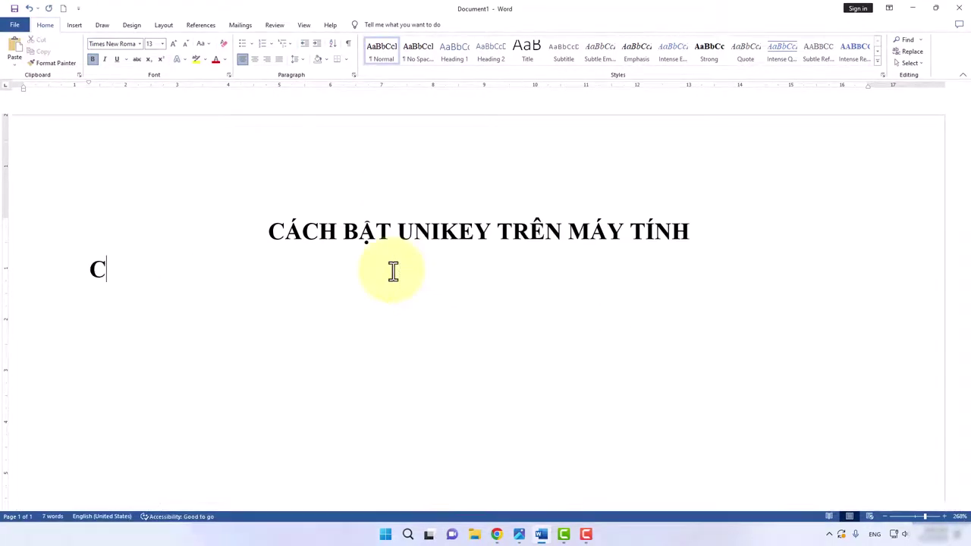
pyautogui.write('ÔNG HÒA X')
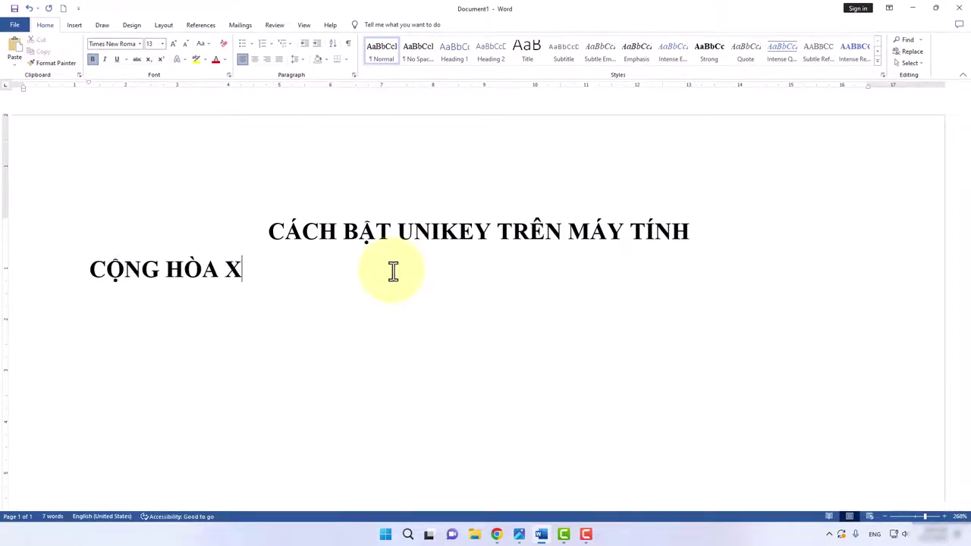
pyautogui.write('Ã HOI CHỦ NGHĨA VI')
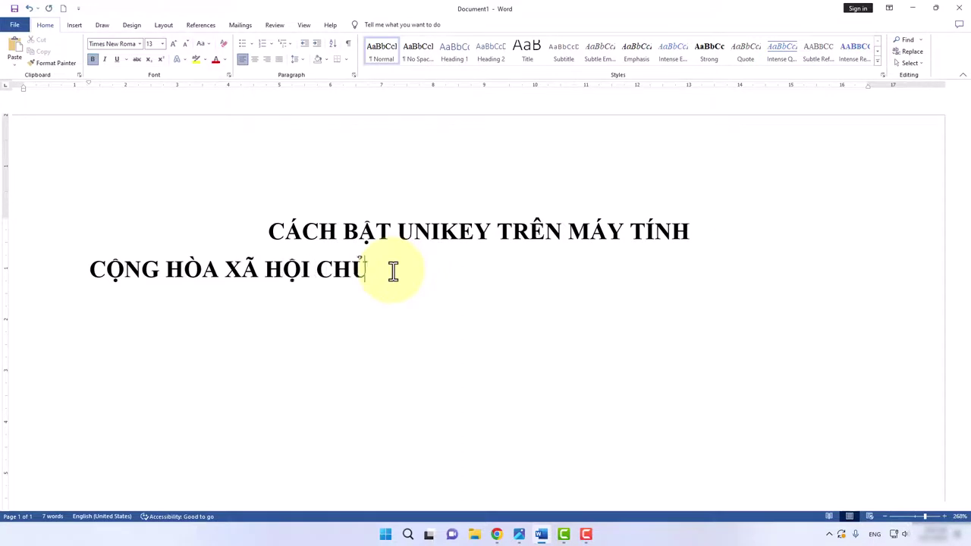
pyautogui.write('ỆT NAM')
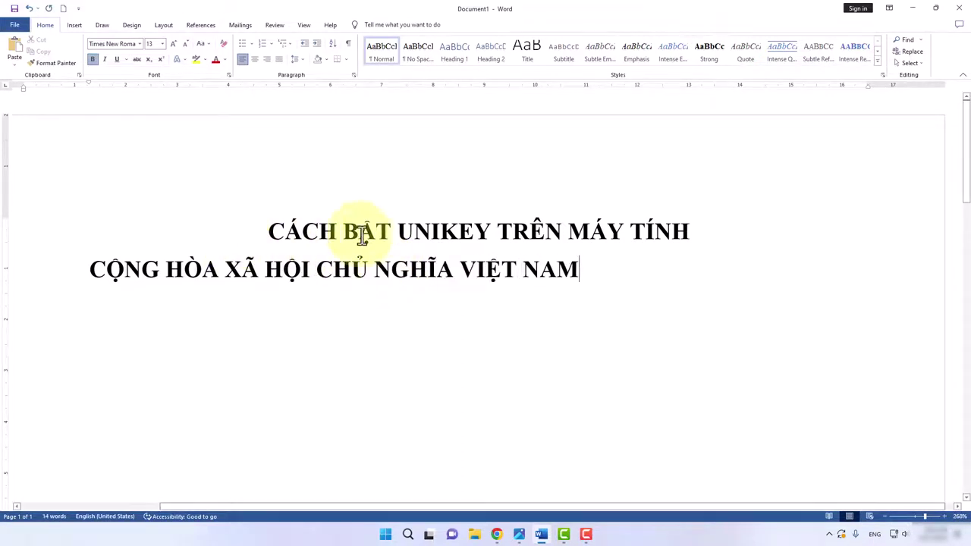
pyautogui.moveTo(618, 264); pyautogui.dragTo(96, 242)
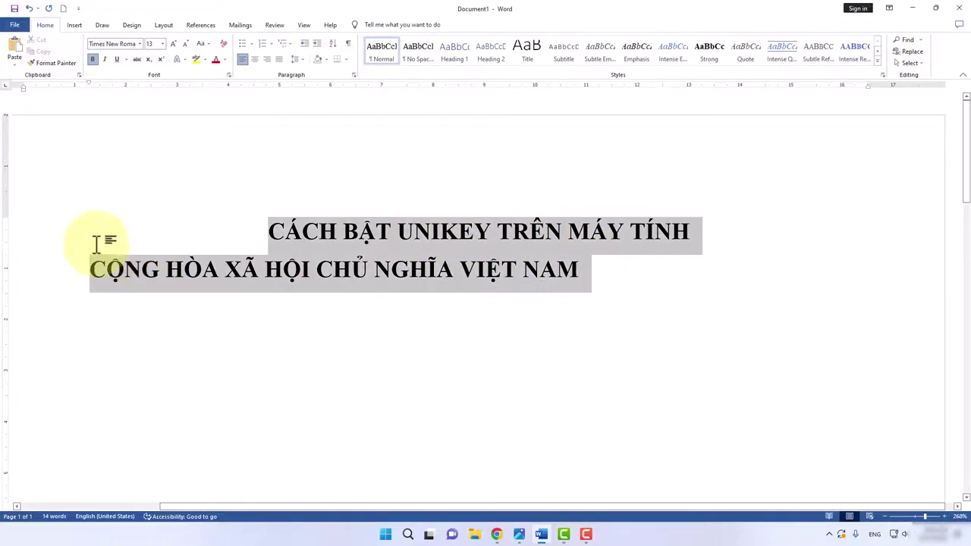
pyautogui.click(539, 290)
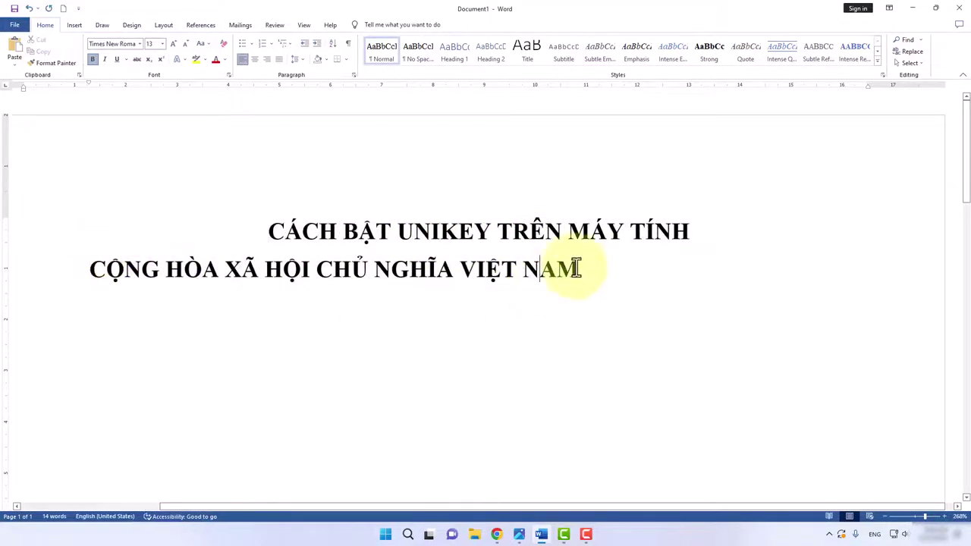
# Minimize Word and exit UniKey (Kết thúc) from the system tray.
pyautogui.click(912, 8)
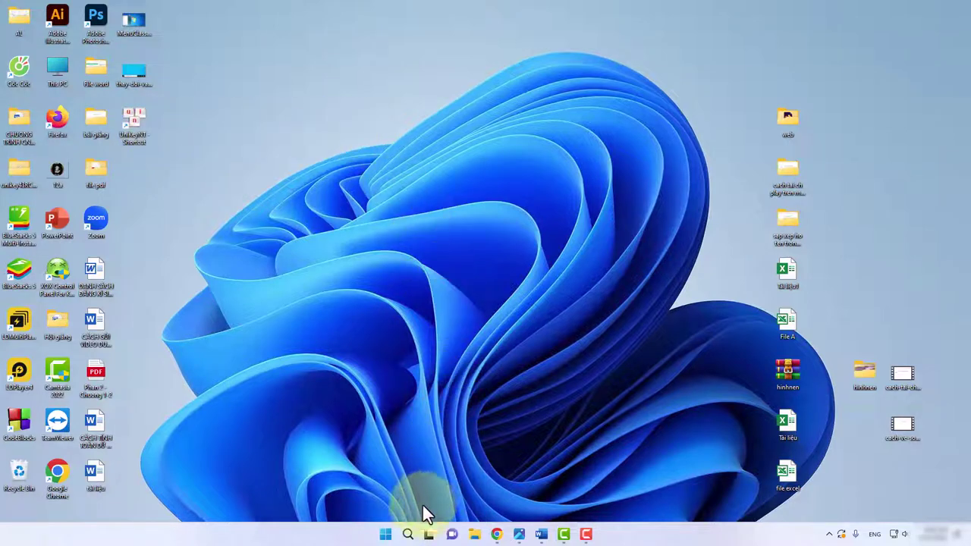
pyautogui.moveTo(410, 535)
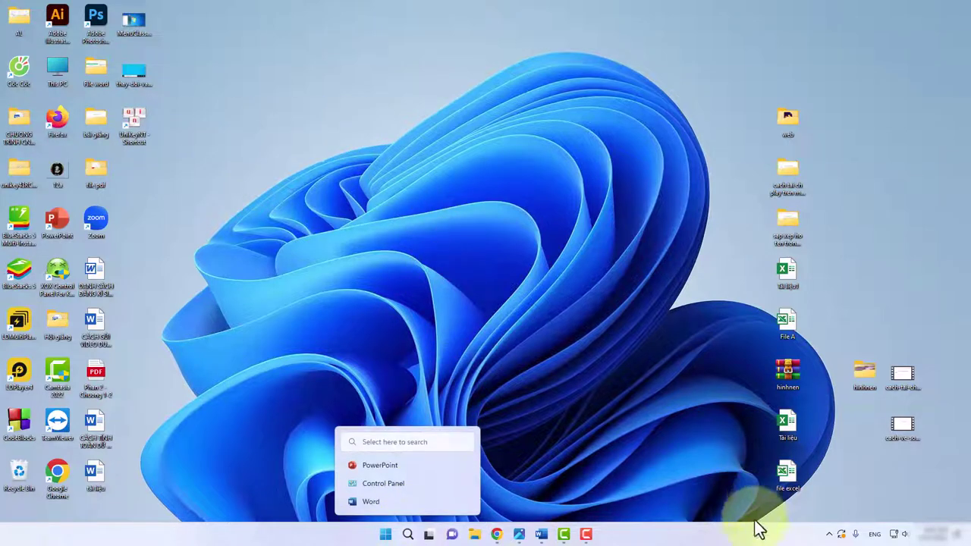
pyautogui.click(829, 534)
pyautogui.rightClick(829, 503)
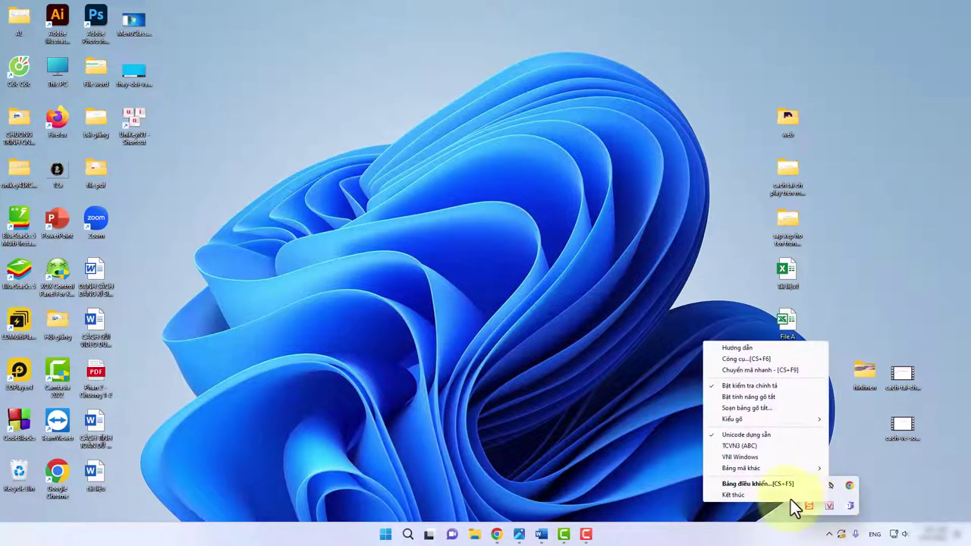
pyautogui.click(766, 495)
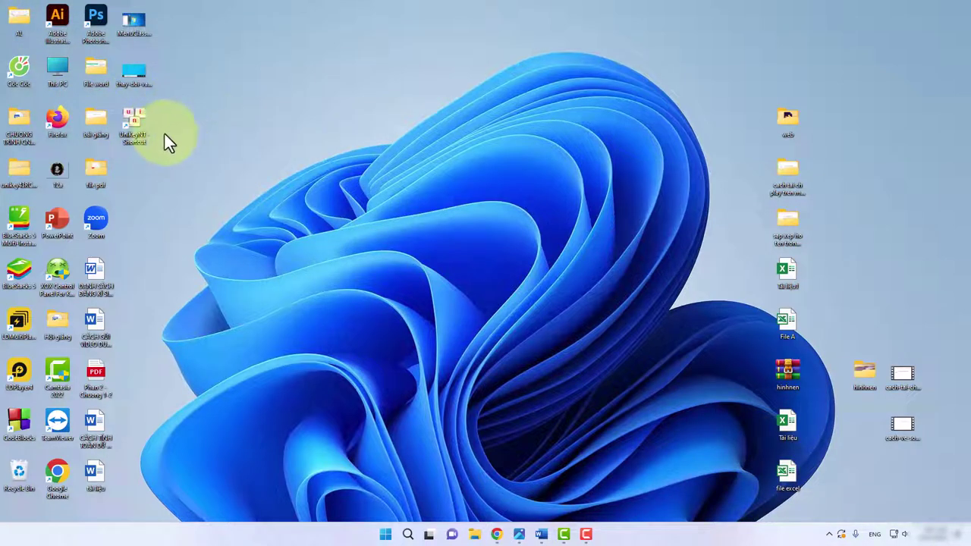
# Search Windows for "UNIKEY", launch the UnikeyNT app, close its settings window and check its icon in the tray.
pyautogui.click(408, 534)
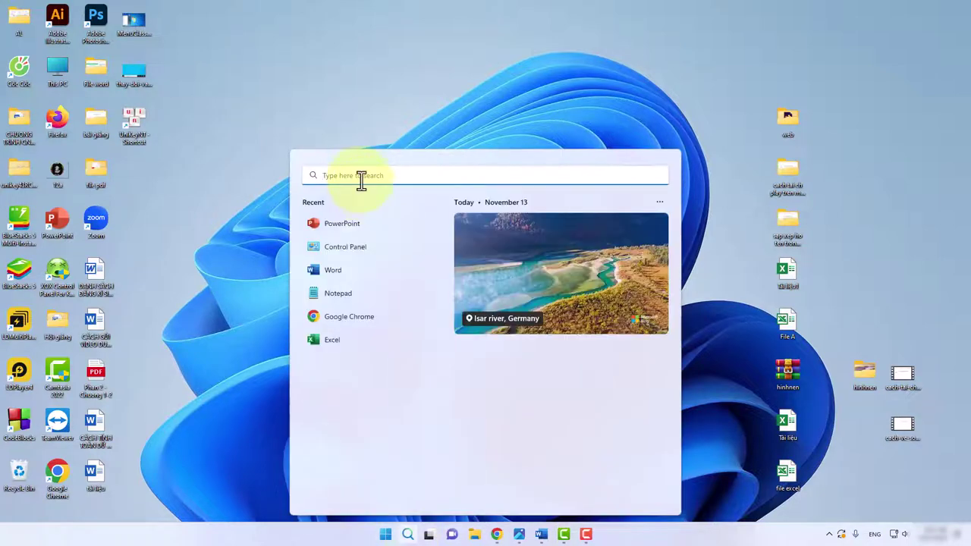
pyautogui.write('UNB')
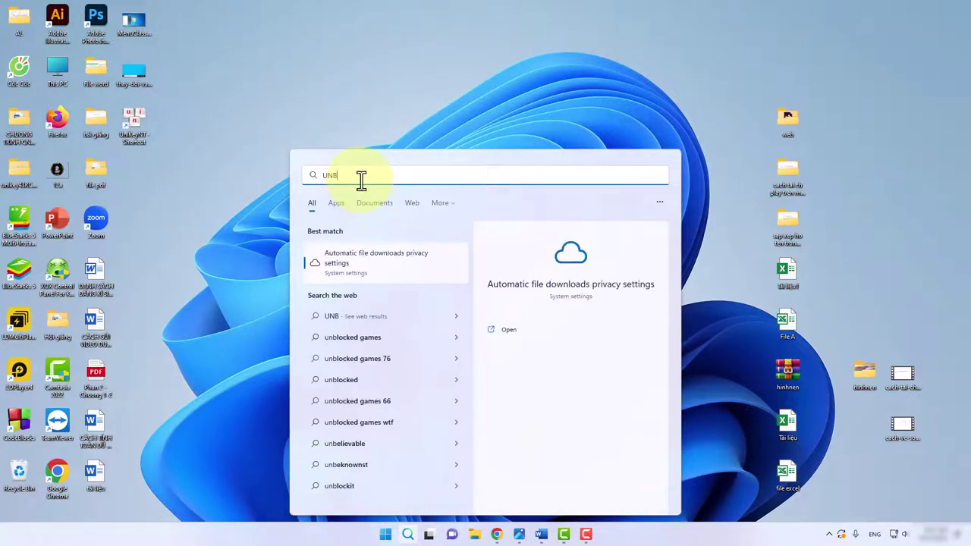
pyautogui.press('BackSpace')
pyautogui.write('I')
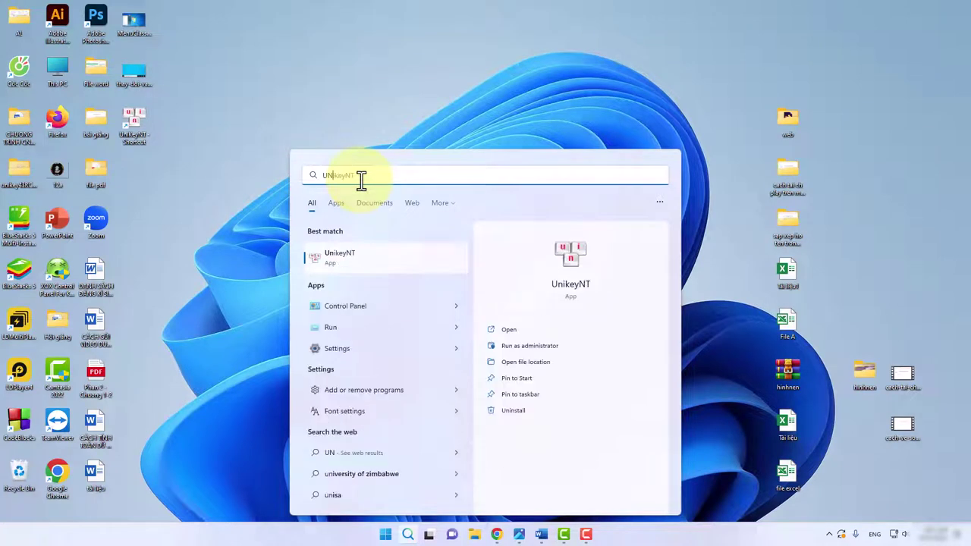
pyautogui.write('KEY')
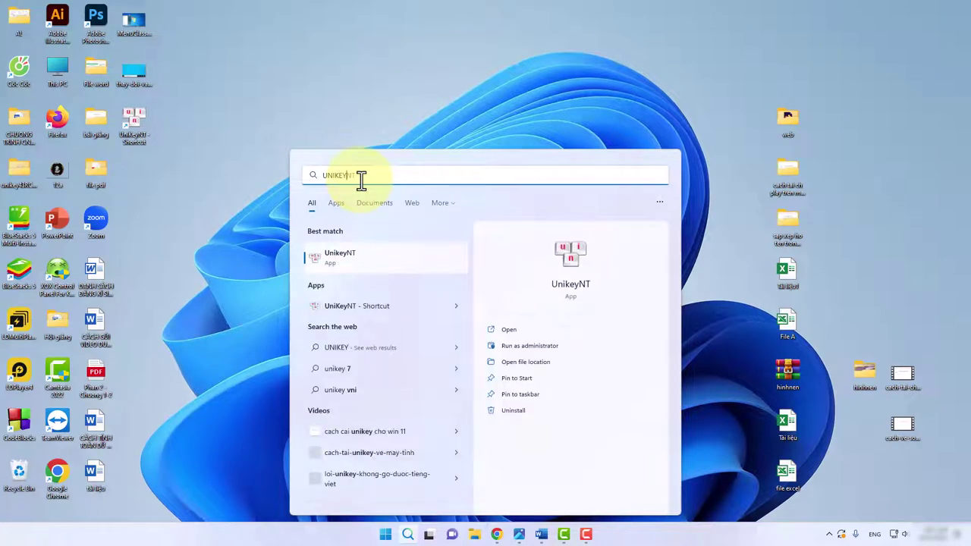
pyautogui.click(358, 253)
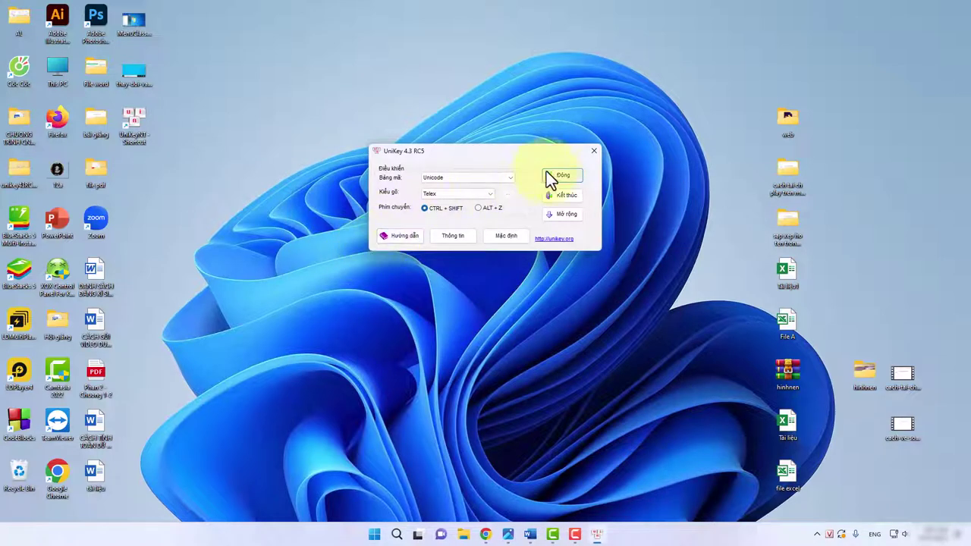
pyautogui.click(561, 176)
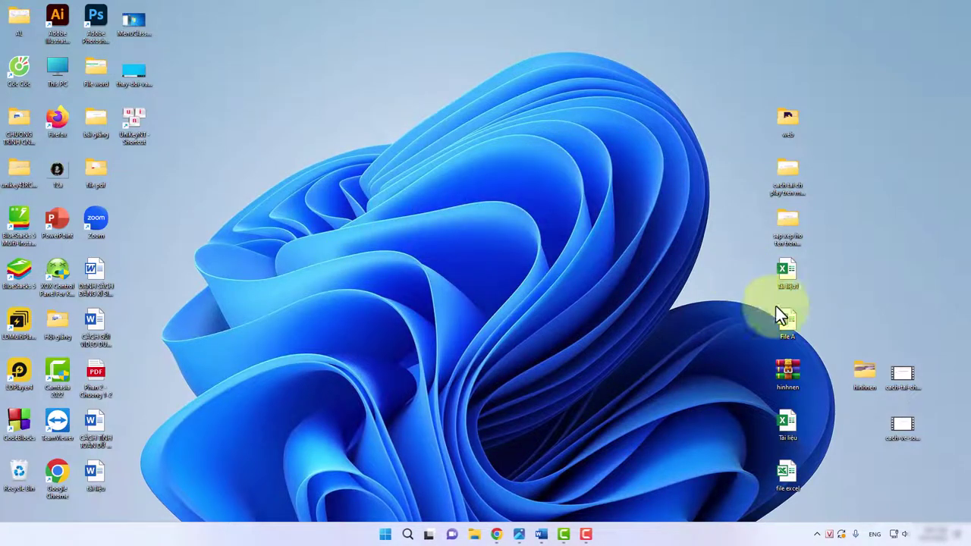
pyautogui.click(818, 534)
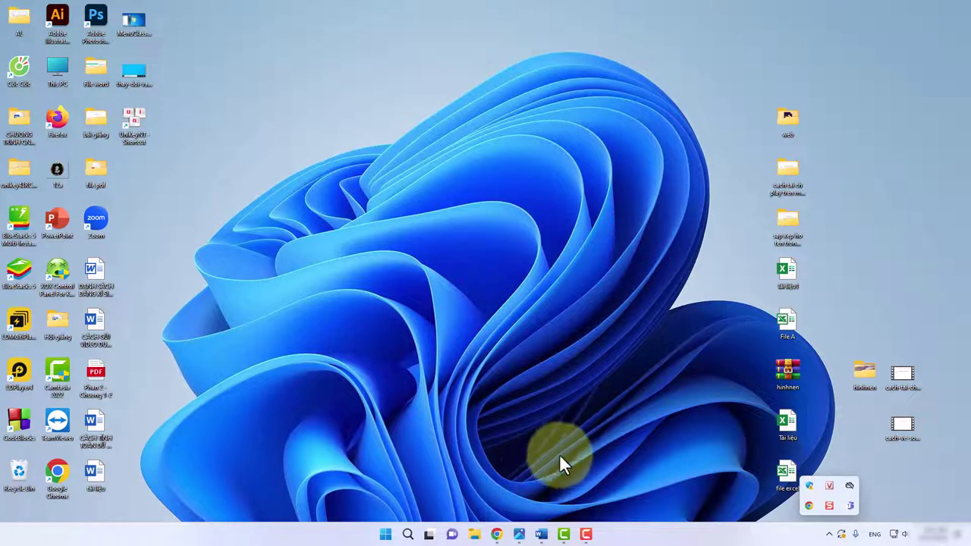
# View the open Photos images showing the Windows 7 Start menu search field and the Windows 10 taskbar search box.
pyautogui.moveTo(528, 535)
pyautogui.click(569, 493)
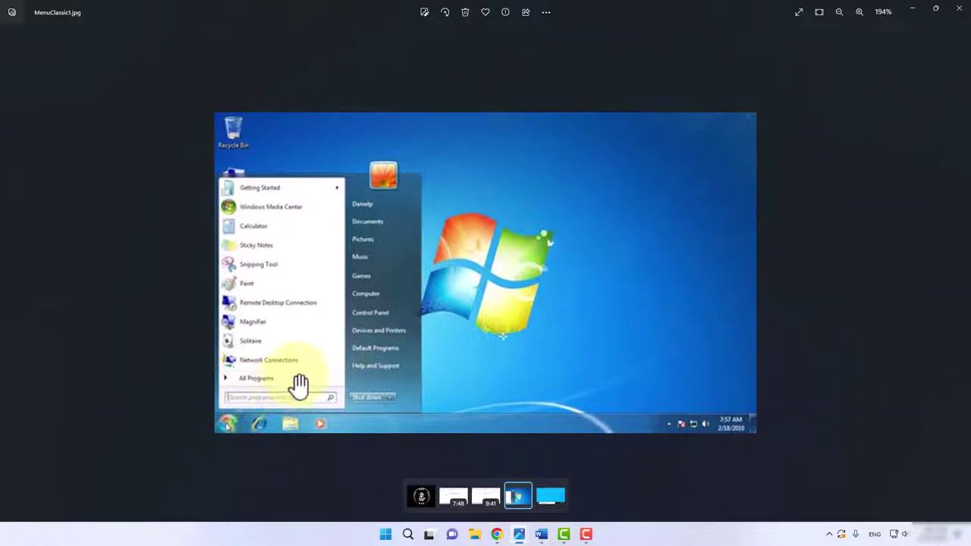
pyautogui.click(611, 210)
pyautogui.click(912, 8)
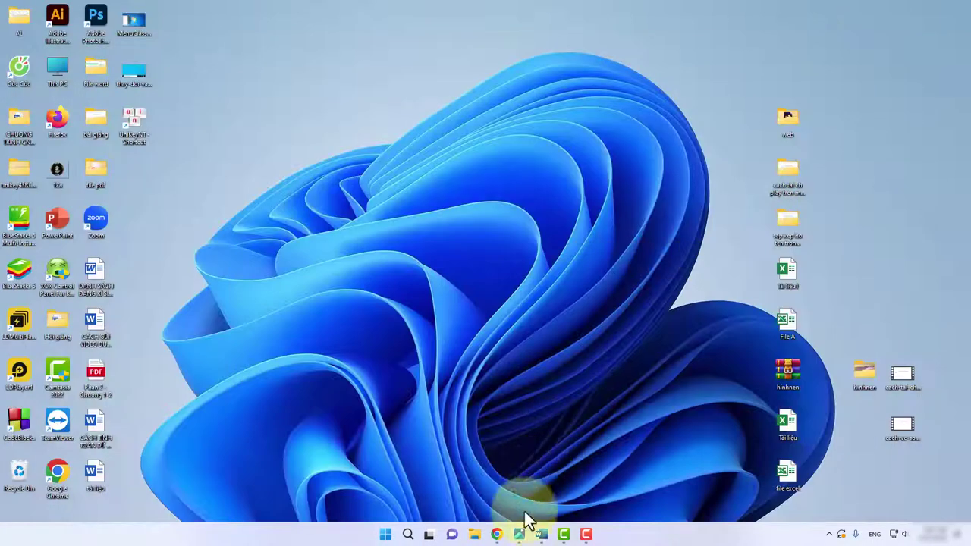
pyautogui.moveTo(522, 535)
pyautogui.click(461, 485)
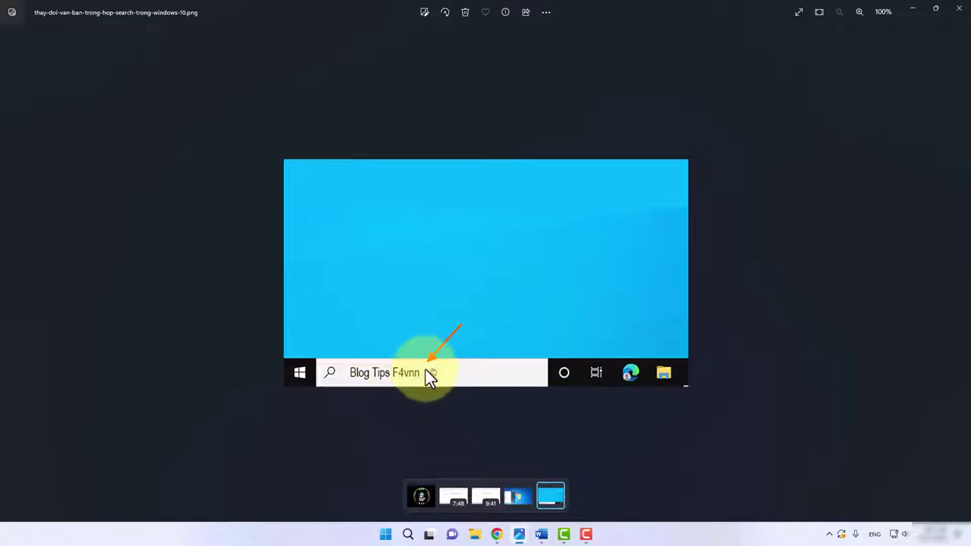
# Minimize Photos, switch to Chrome, look through the YouTube results for "cách cài unikey" for installation tutorials, and minimize the browser.
pyautogui.click(910, 11)
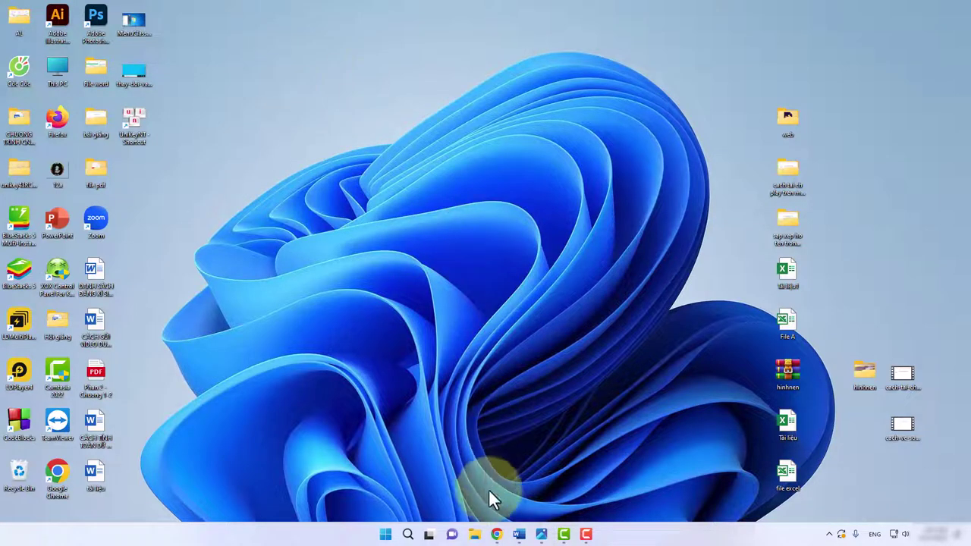
pyautogui.click(498, 536)
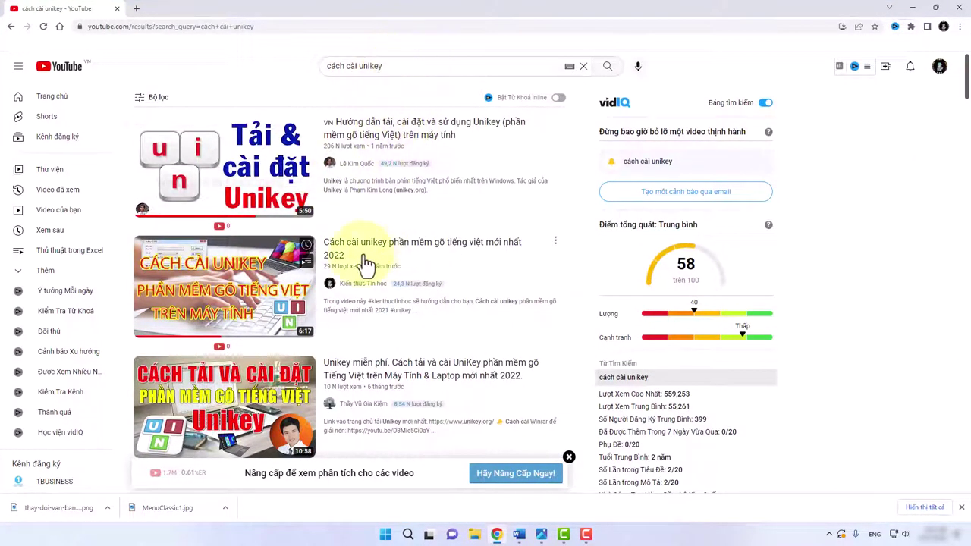
pyautogui.moveTo(369, 253)
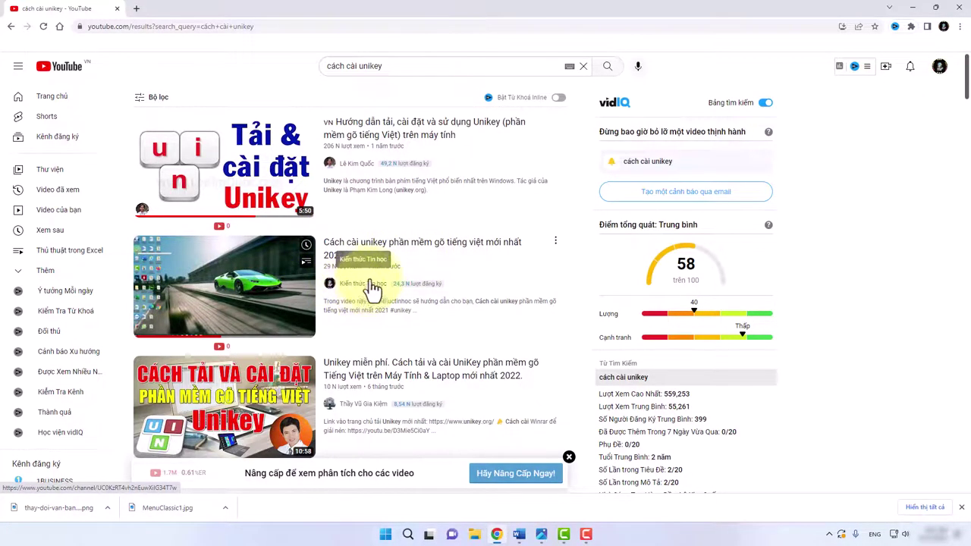
pyautogui.scroll(-8, 372, 284)
pyautogui.scroll(-3, 371, 289)
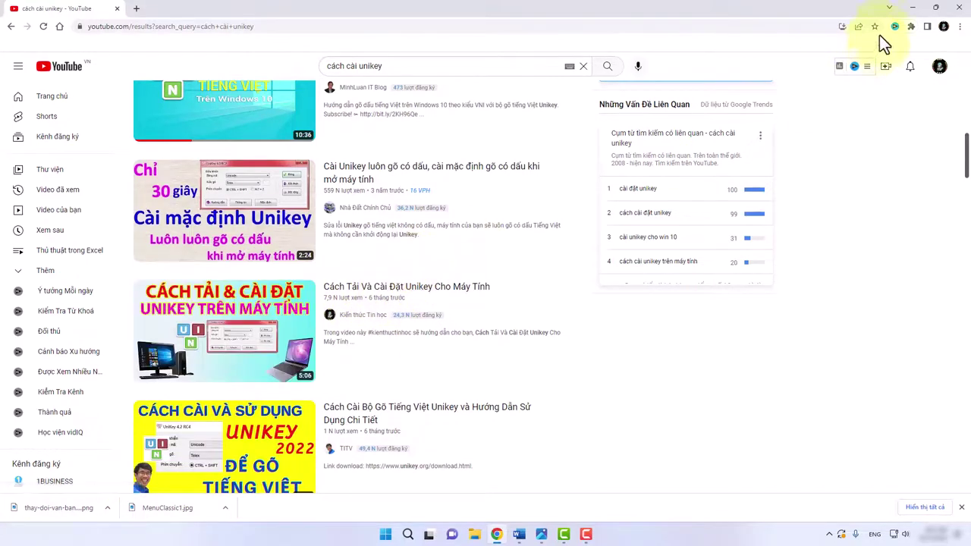
pyautogui.moveTo(386, 299)
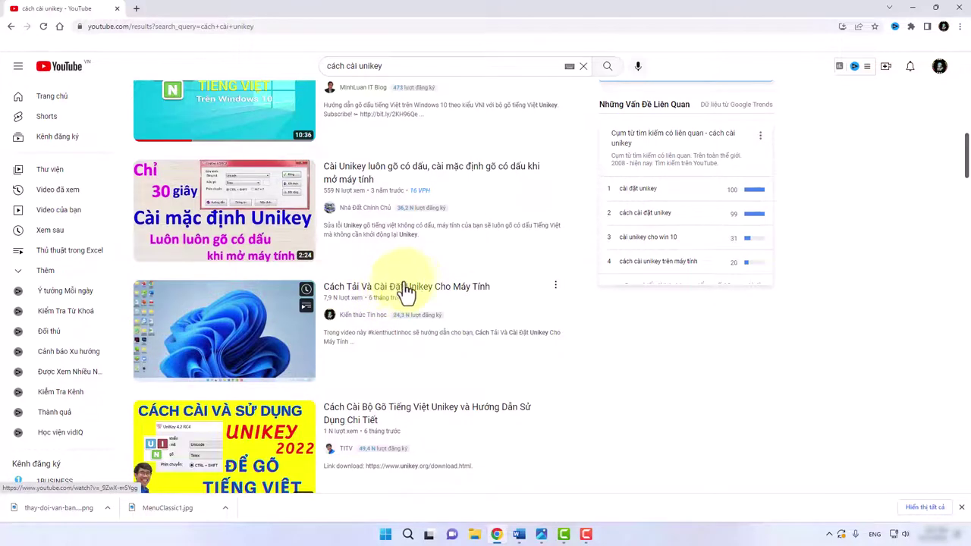
pyautogui.click(912, 9)
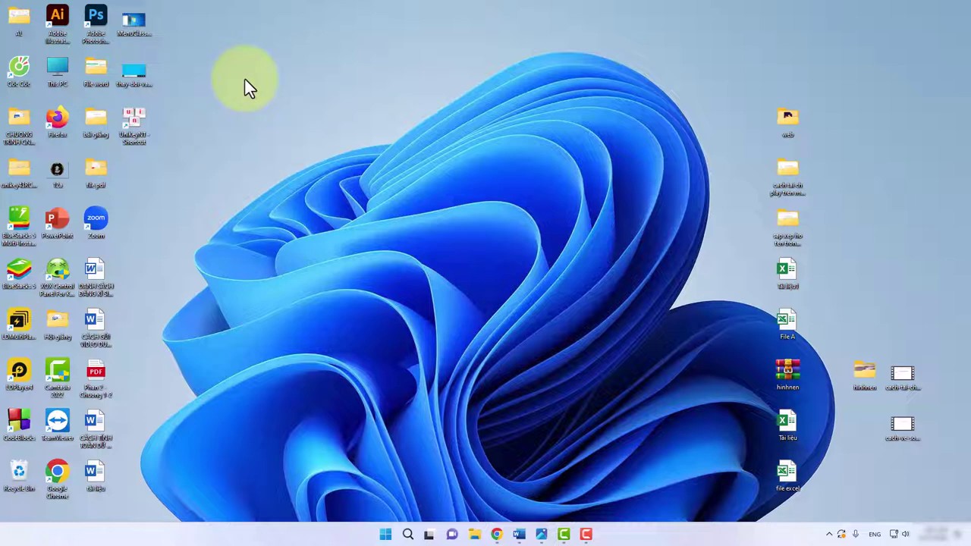
# Open UniKey from the UniKeyNT desktop shortcut, expand its settings to view the extended options, collapse them and close the window.
pyautogui.doubleClick(134, 117)
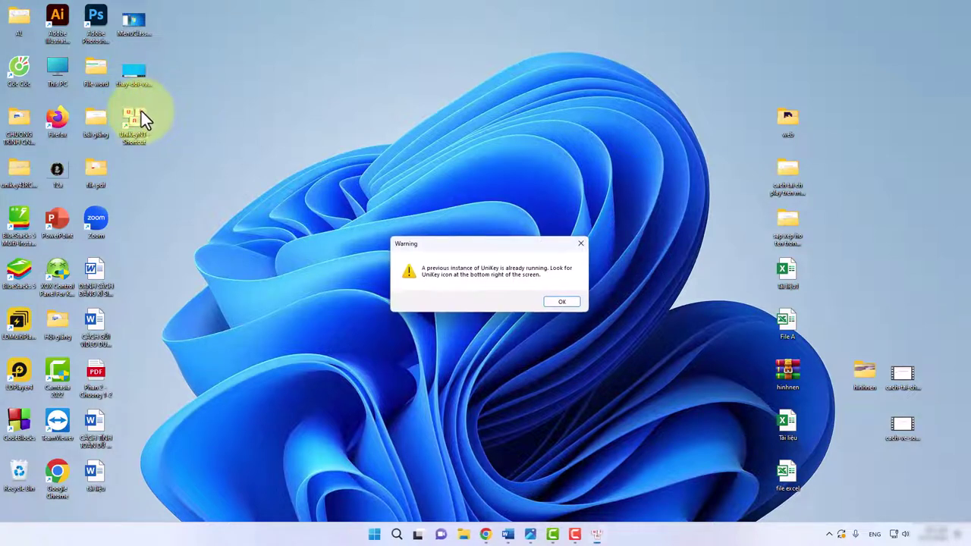
pyautogui.click(581, 243)
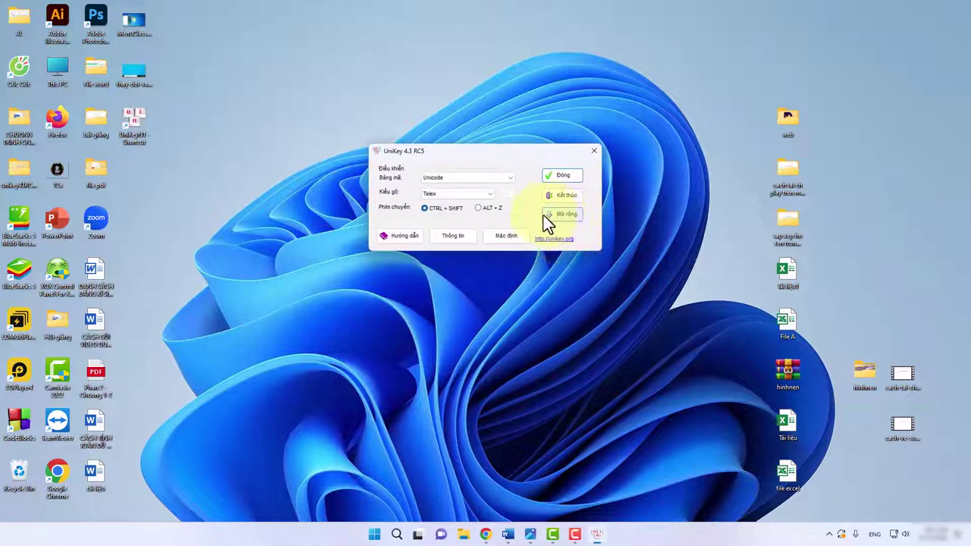
pyautogui.click(564, 213)
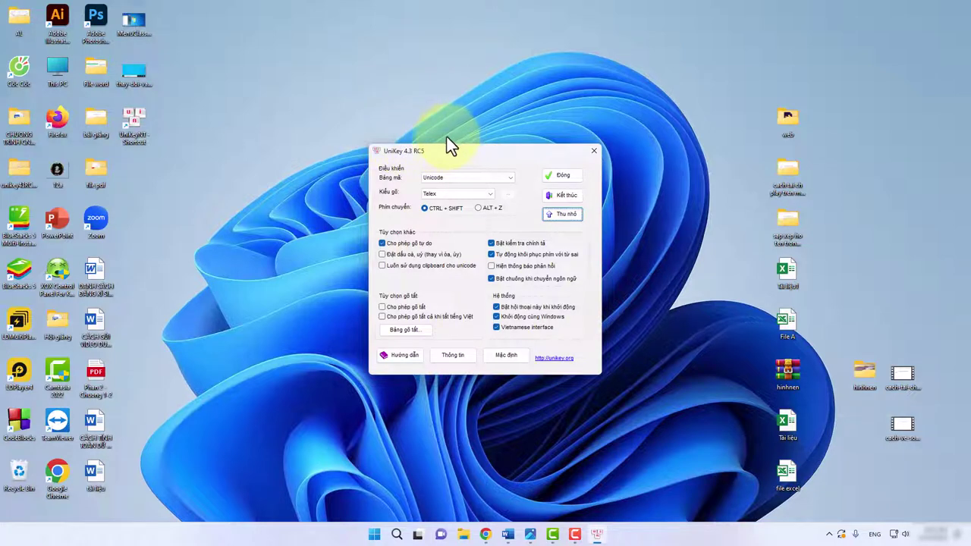
pyautogui.click(568, 215)
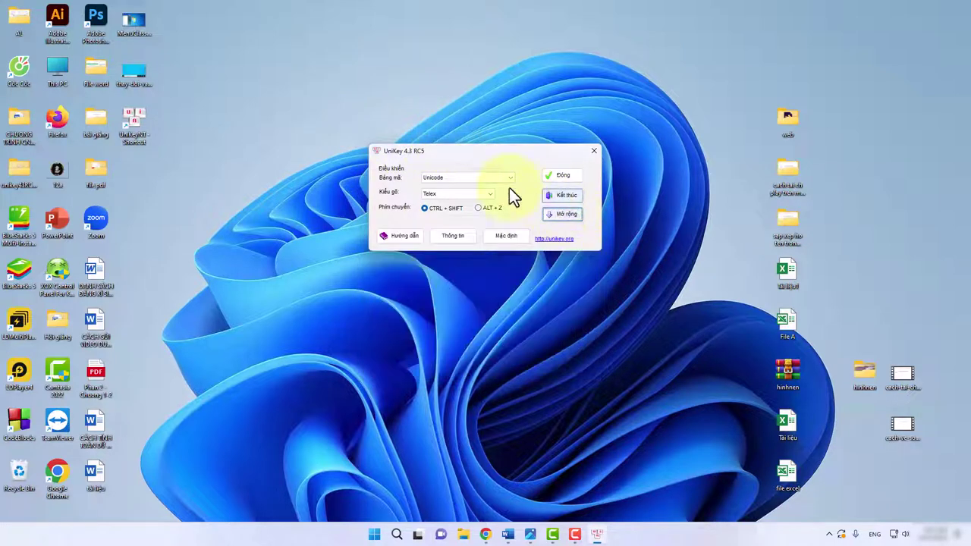
pyautogui.click(558, 175)
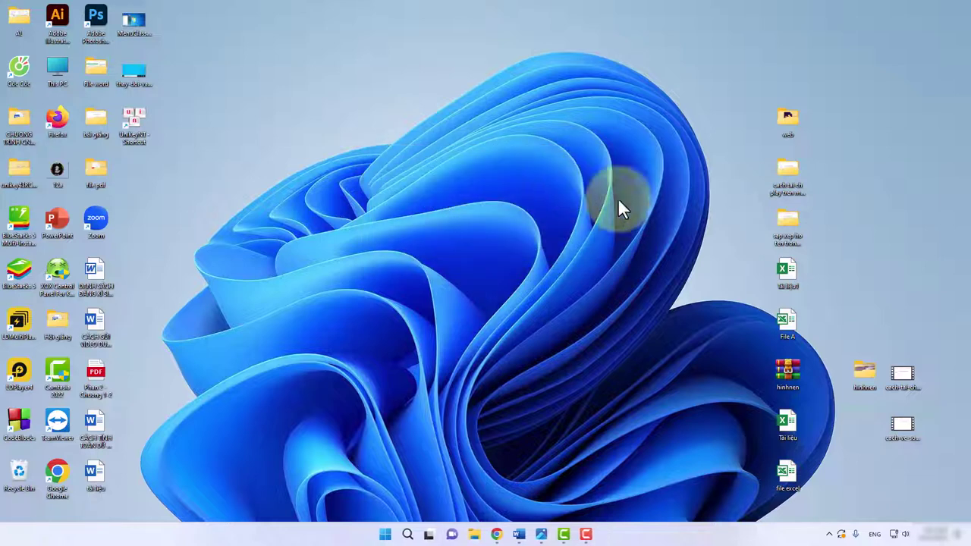
# Check UniKey's Vietnamese mode icon among the hidden system tray icons, then switch to the Word document.
pyautogui.click(829, 534)
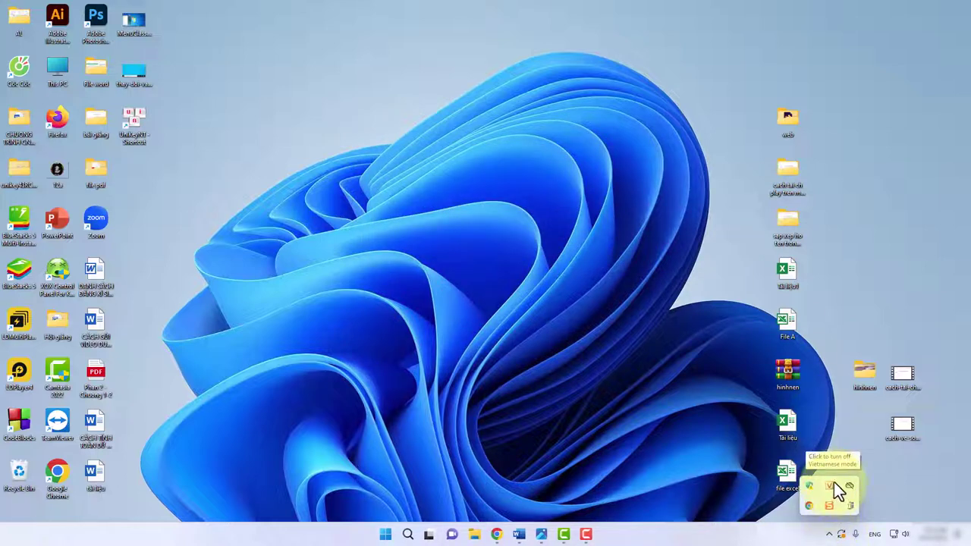
pyautogui.click(324, 204)
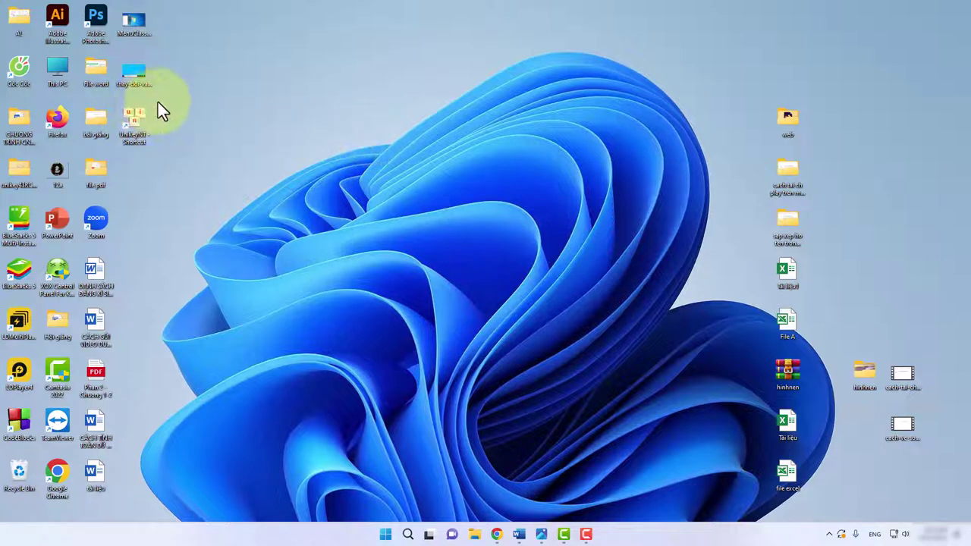
pyautogui.click(522, 534)
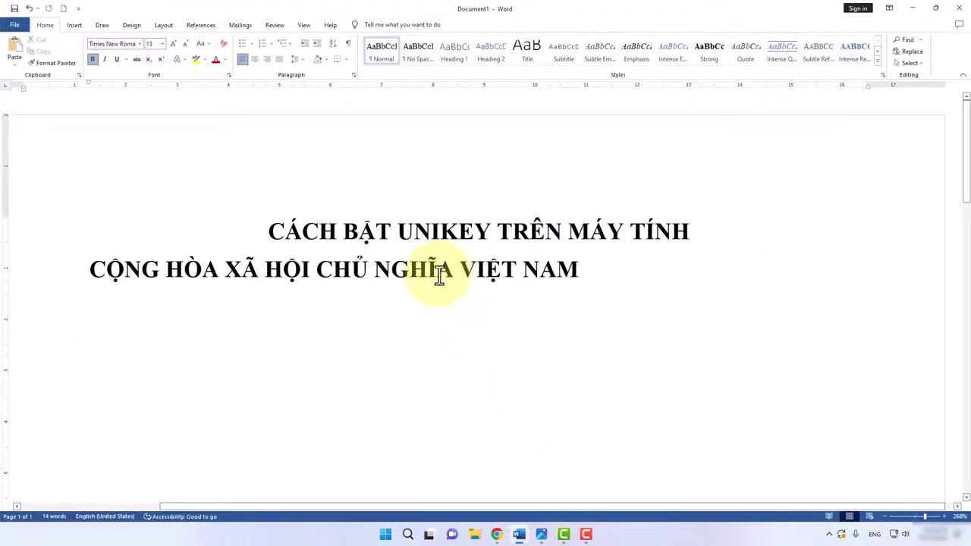